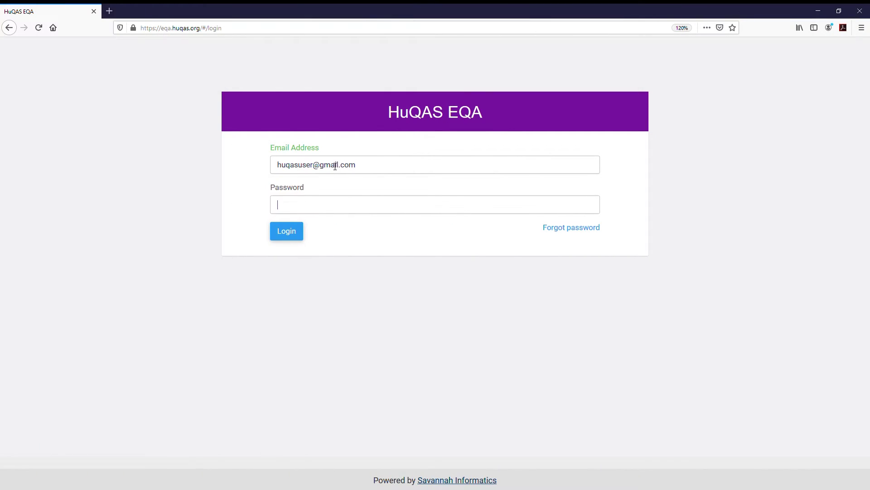
Log in and open the Lab Instruments page showing five registered instruments.
{"action": "key", "text": "Return"}
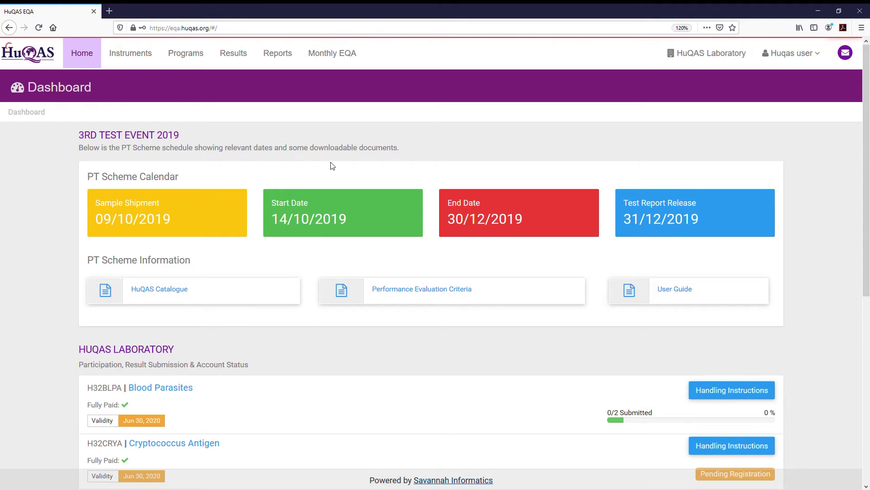
{"action": "left_click", "coordinate": [144, 54]}
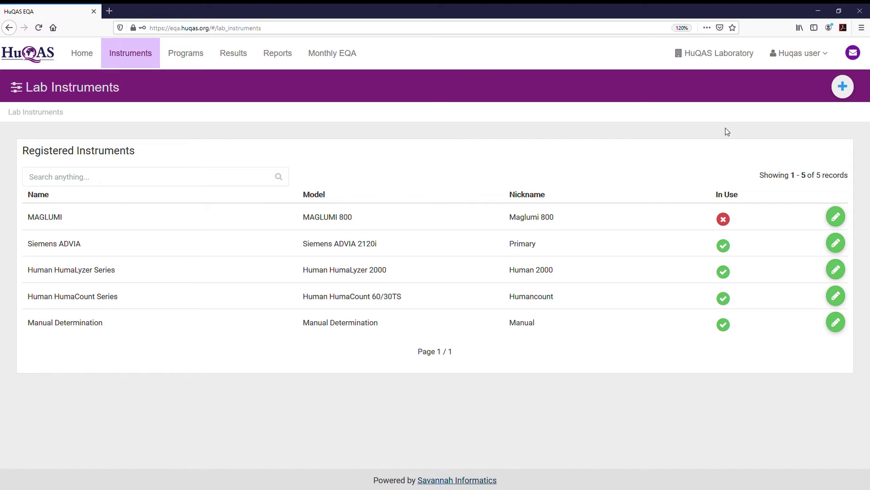
Begin a new lab instrument entry and pick Human from the Manufacturer list.
{"action": "left_click", "coordinate": [843, 87]}
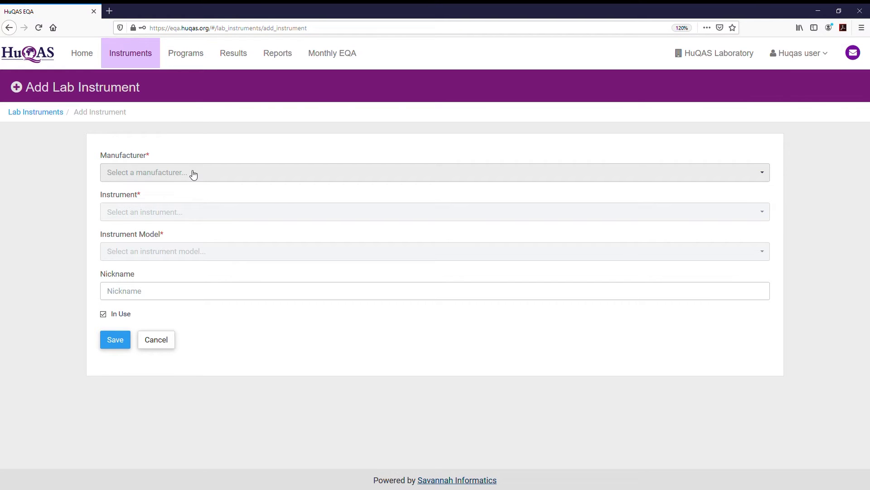
{"action": "left_click", "coordinate": [193, 174]}
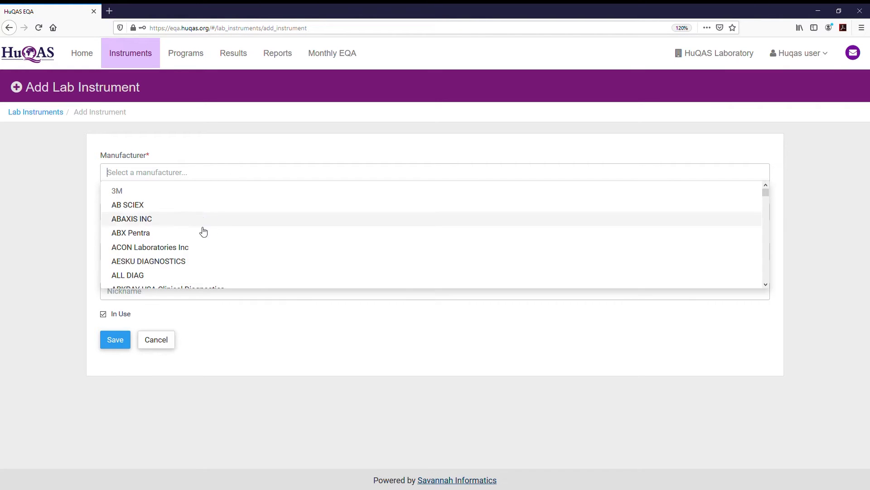
{"action": "scroll", "coordinate": [201, 231], "scroll_direction": "down", "scroll_amount": 1}
{"action": "scroll", "coordinate": [249, 220], "scroll_direction": "down", "scroll_amount": 4}
{"action": "scroll", "coordinate": [278, 209], "scroll_direction": "up", "scroll_amount": 3}
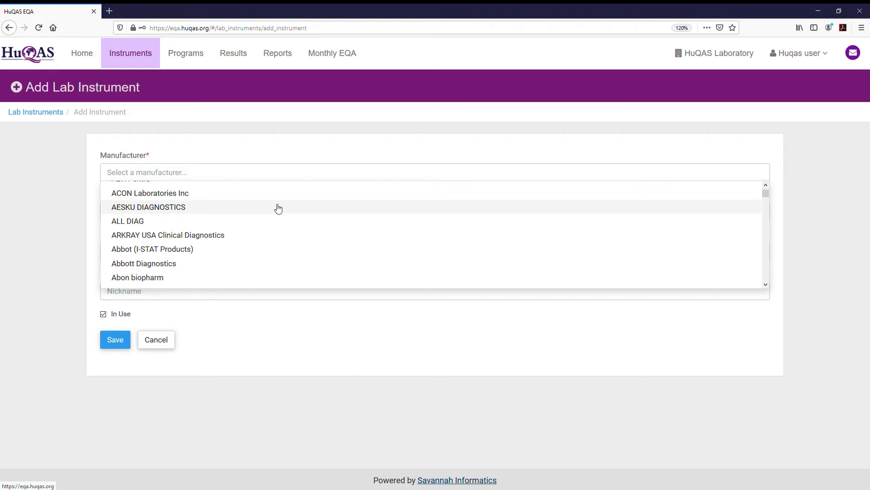
{"action": "scroll", "coordinate": [278, 209], "scroll_direction": "down", "scroll_amount": 3}
{"action": "scroll", "coordinate": [278, 208], "scroll_direction": "down", "scroll_amount": 2}
{"action": "scroll", "coordinate": [278, 209], "scroll_direction": "down", "scroll_amount": 4}
{"action": "scroll", "coordinate": [278, 209], "scroll_direction": "down", "scroll_amount": 5}
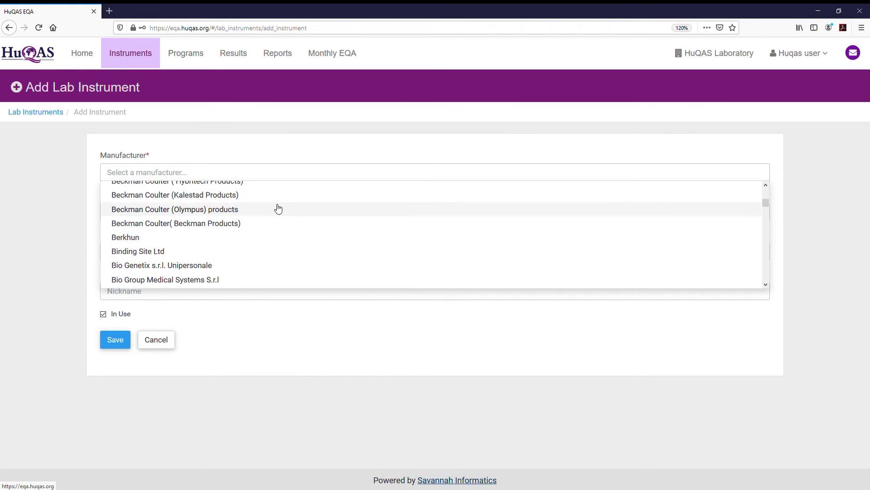
{"action": "scroll", "coordinate": [278, 209], "scroll_direction": "down", "scroll_amount": 5}
{"action": "scroll", "coordinate": [278, 209], "scroll_direction": "down", "scroll_amount": 5}
{"action": "scroll", "coordinate": [278, 209], "scroll_direction": "down", "scroll_amount": 5}
{"action": "scroll", "coordinate": [278, 209], "scroll_direction": "down", "scroll_amount": 5}
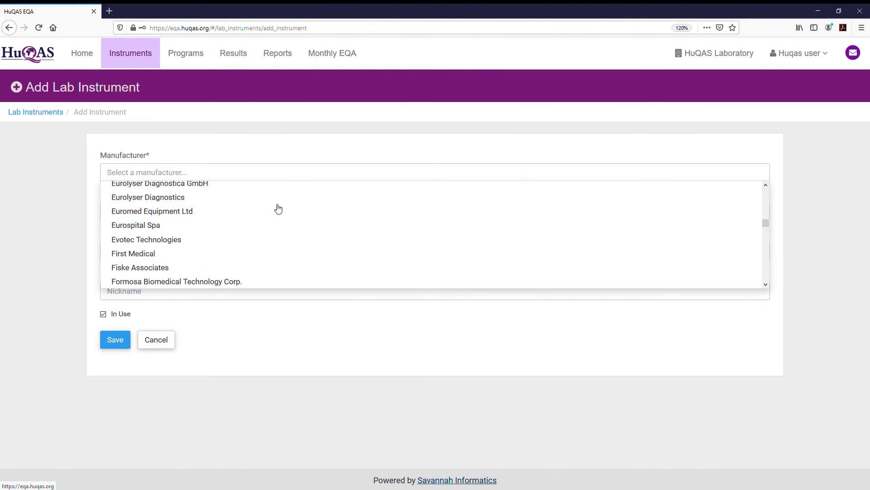
{"action": "scroll", "coordinate": [278, 208], "scroll_direction": "down", "scroll_amount": 5}
{"action": "type", "text": "HU"}
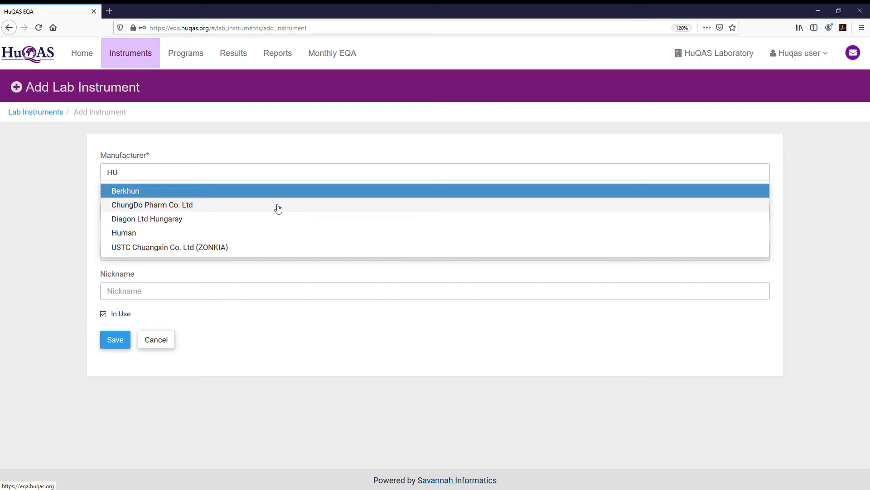
{"action": "left_click", "coordinate": [198, 233]}
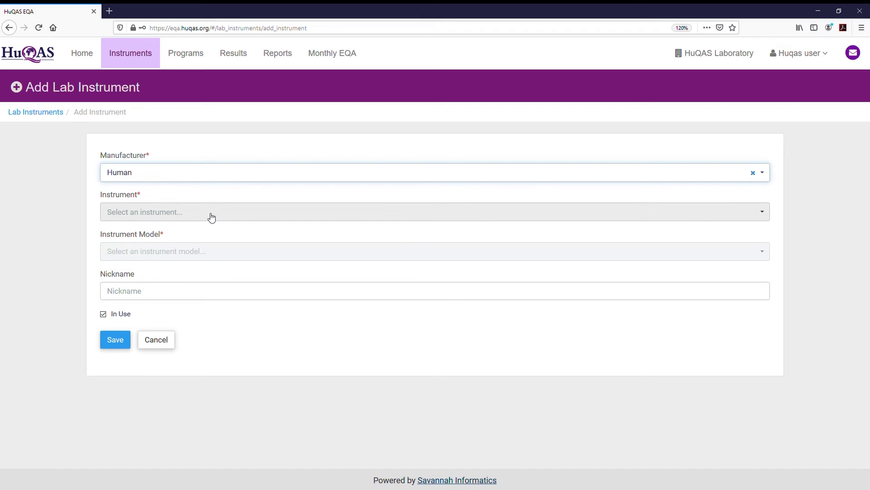
Choose Human HumaStar Series and model Human HumaStar 200, and correct the Humastar-200 nickname.
{"action": "left_click", "coordinate": [211, 216]}
{"action": "scroll", "coordinate": [245, 249], "scroll_direction": "down", "scroll_amount": 2}
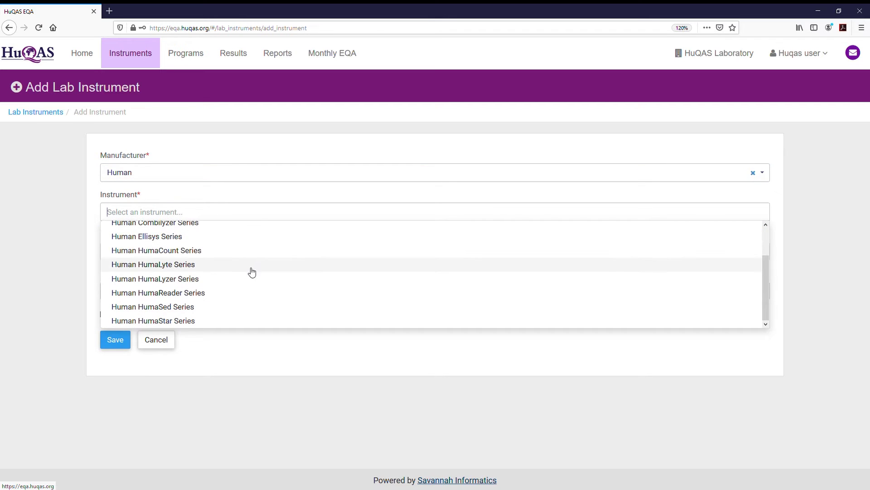
{"action": "left_click", "coordinate": [210, 321]}
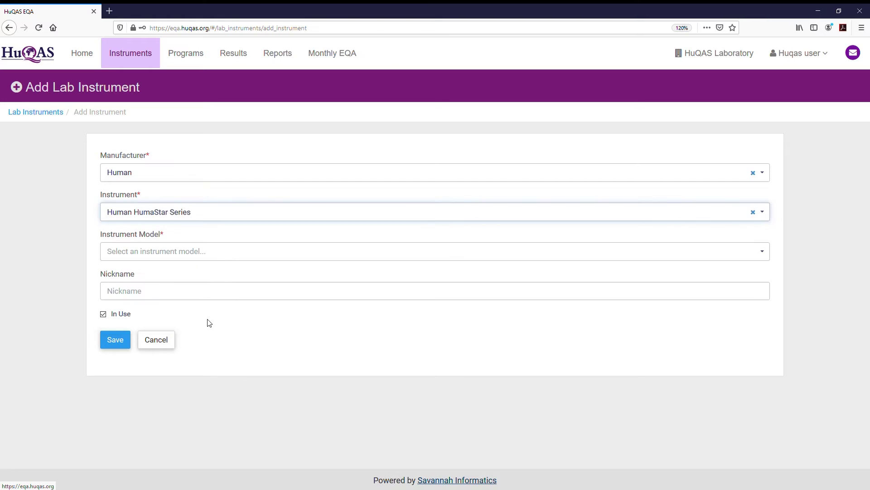
{"action": "left_click", "coordinate": [210, 257]}
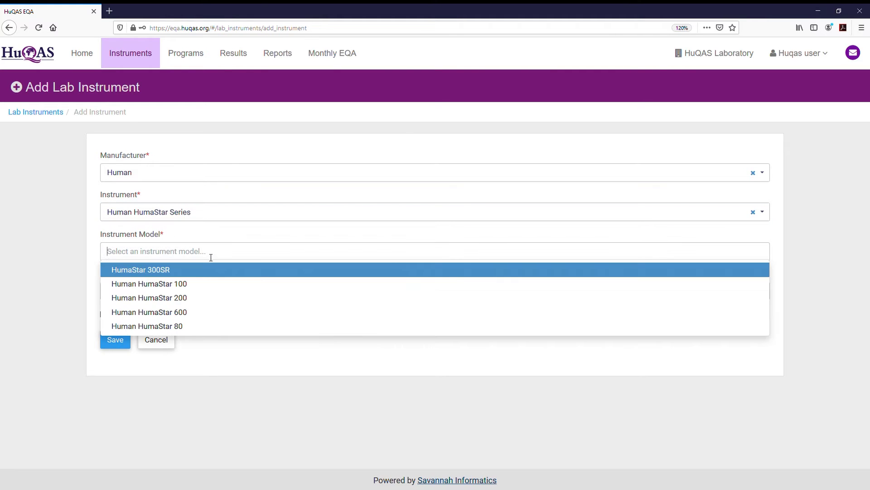
{"action": "left_click", "coordinate": [213, 299]}
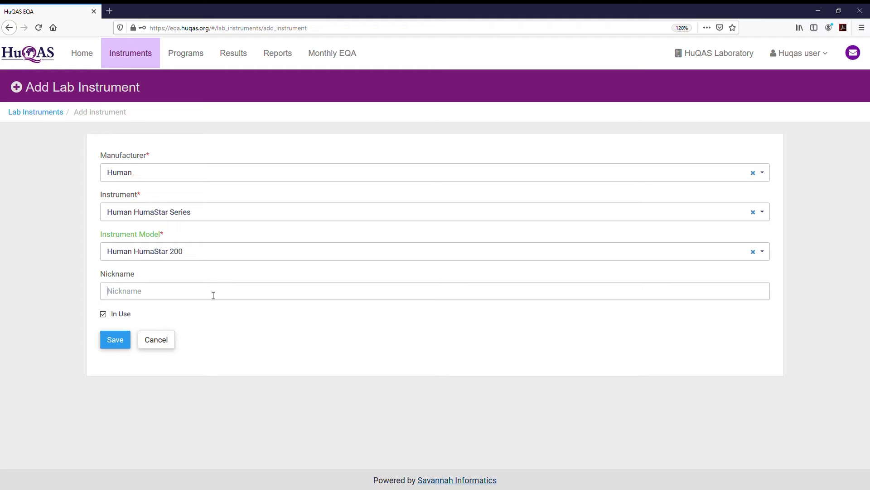
{"action": "type", "text": "Humas"}
{"action": "type", "text": "te"}
{"action": "key", "text": "BackSpace"}
{"action": "type", "text": "ar"}
{"action": "type", "text": "-200"}
Save the Humastar-200 instrument so the list shows six instruments.
{"action": "left_click", "coordinate": [116, 339]}
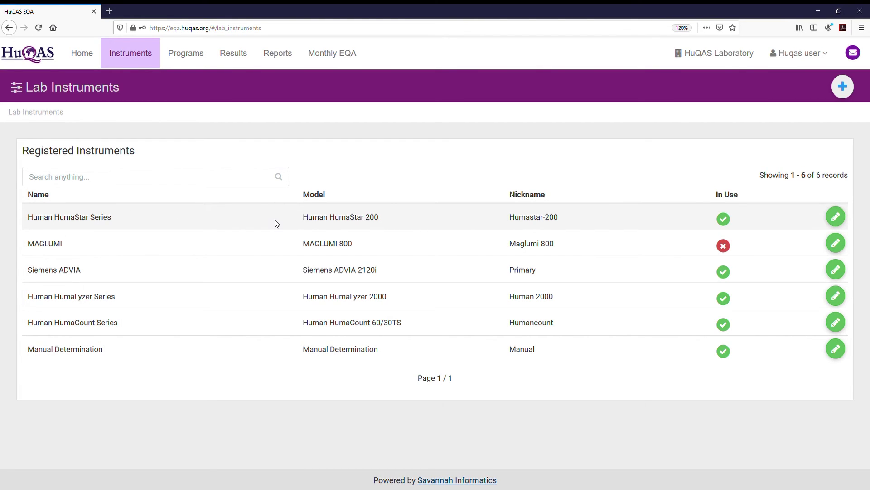
Open the Human HumaStar Series row's edit form via its pencil button.
{"action": "left_click", "coordinate": [836, 217]}
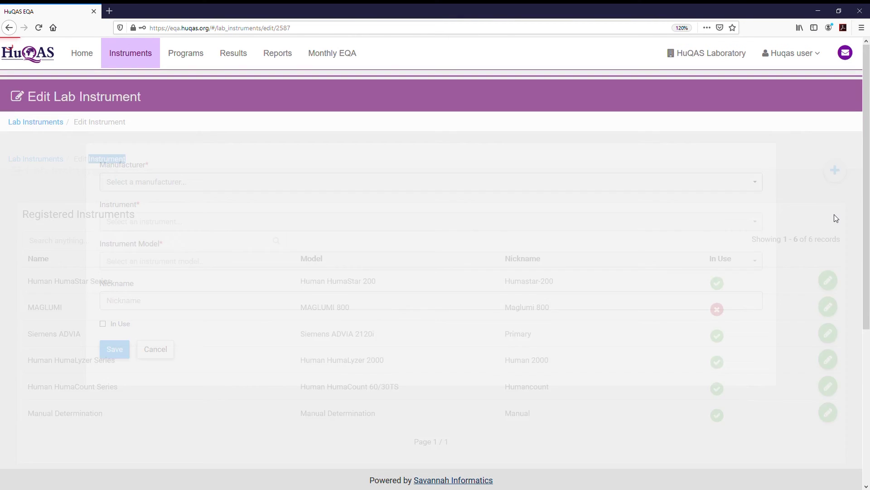